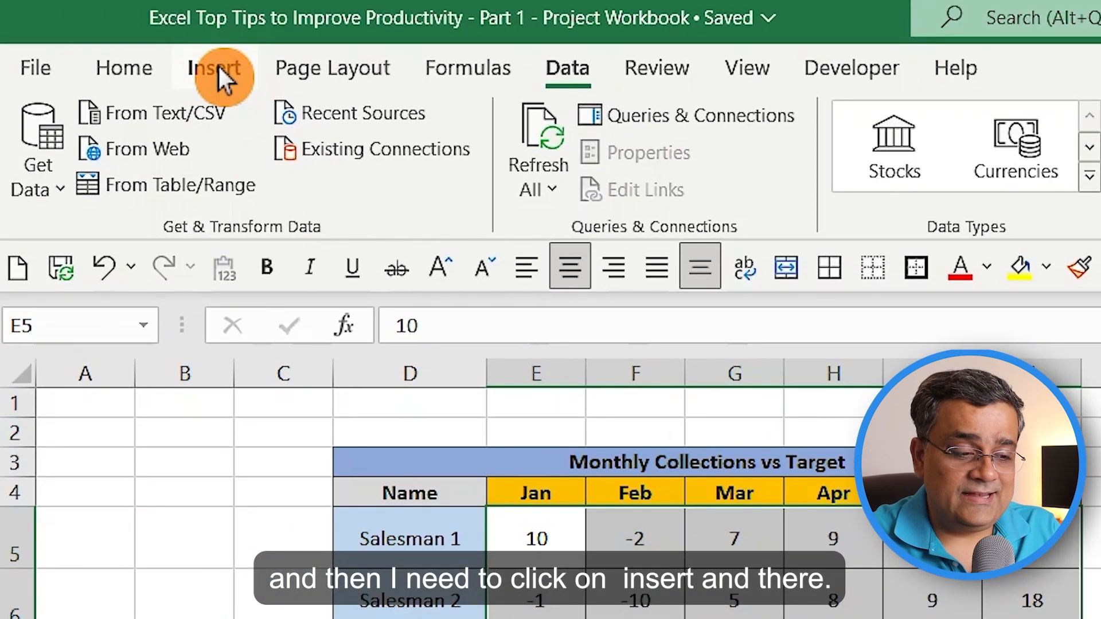
# - Insert line sparklines for the data range E5:J10 with K5:K10 as the location range
pyautogui.click(102, 35)
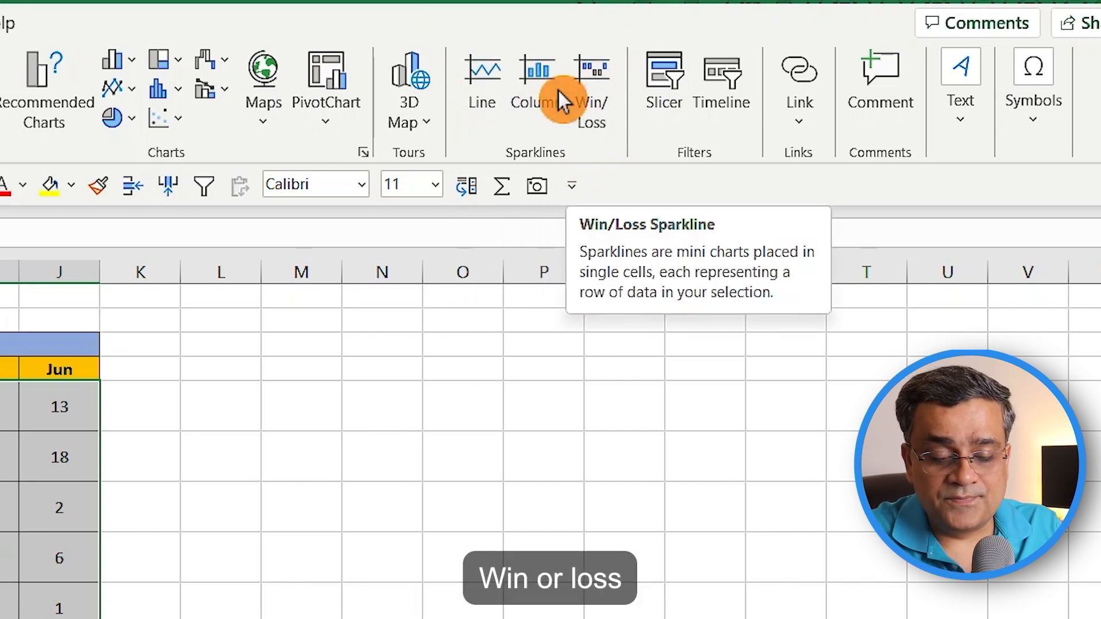
pyautogui.click(482, 92)
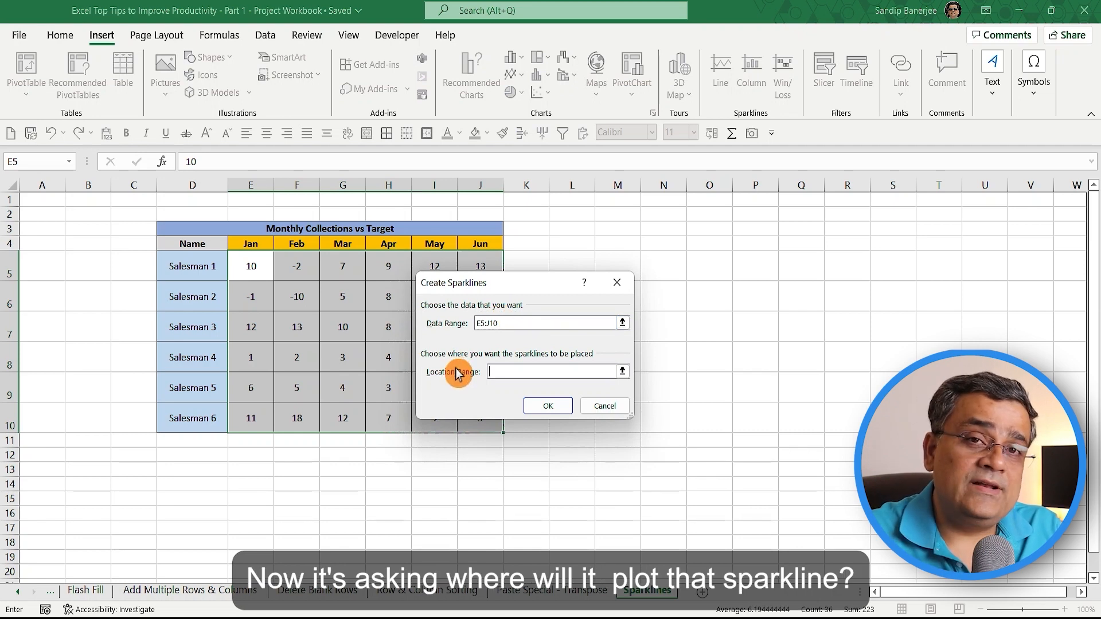
pyautogui.click(622, 372)
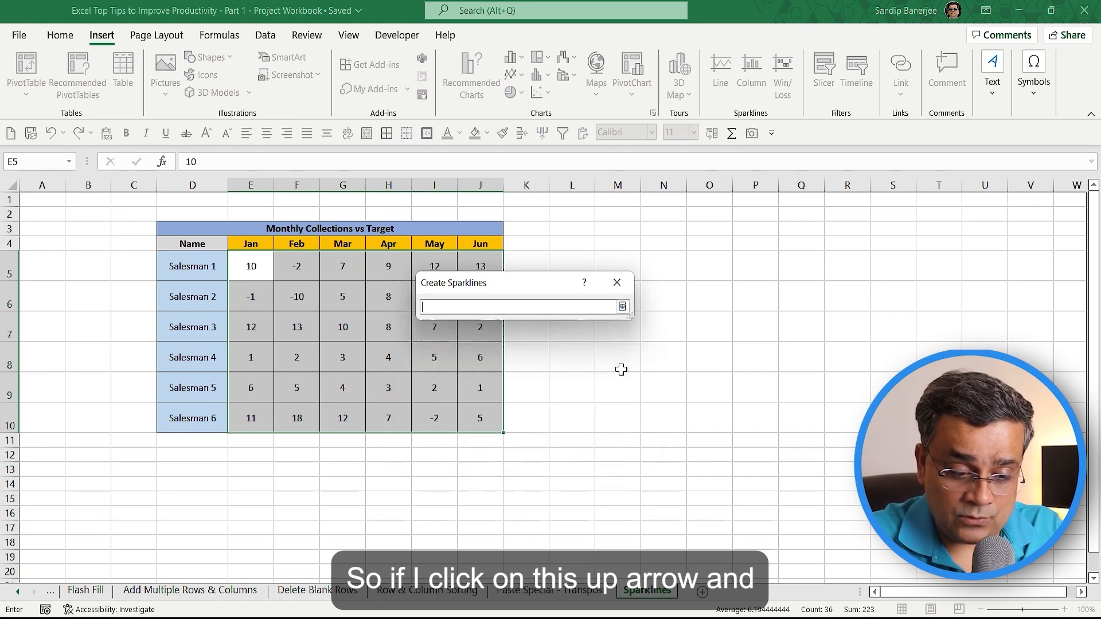
pyautogui.moveTo(535, 280); pyautogui.dragTo(781, 213)
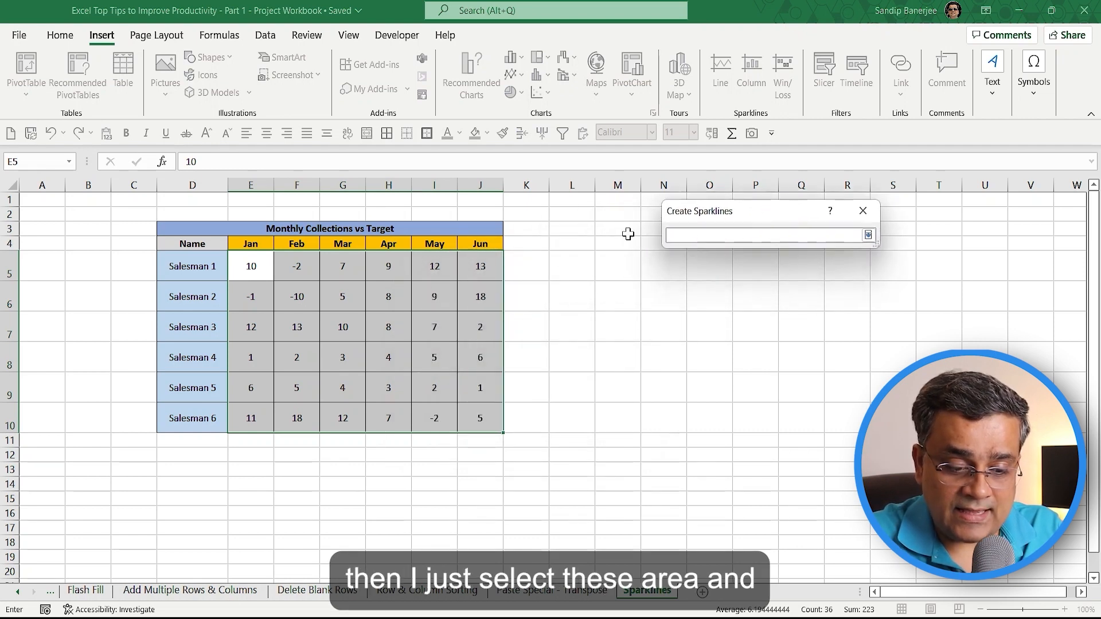
pyautogui.moveTo(524, 261); pyautogui.dragTo(528, 424)
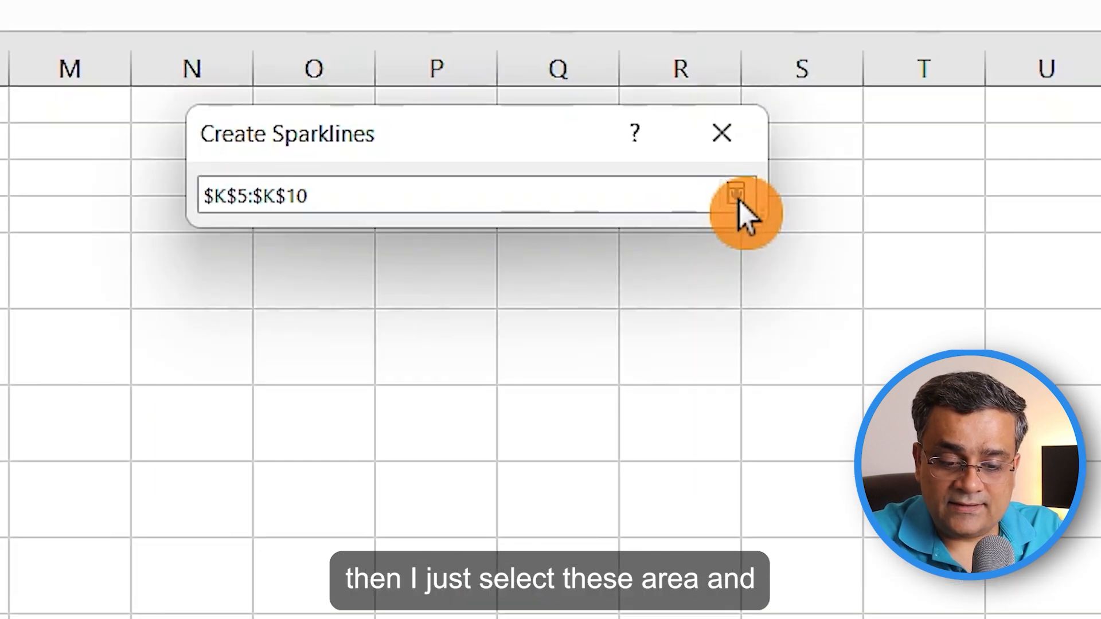
pyautogui.click(868, 235)
pyautogui.click(526, 455)
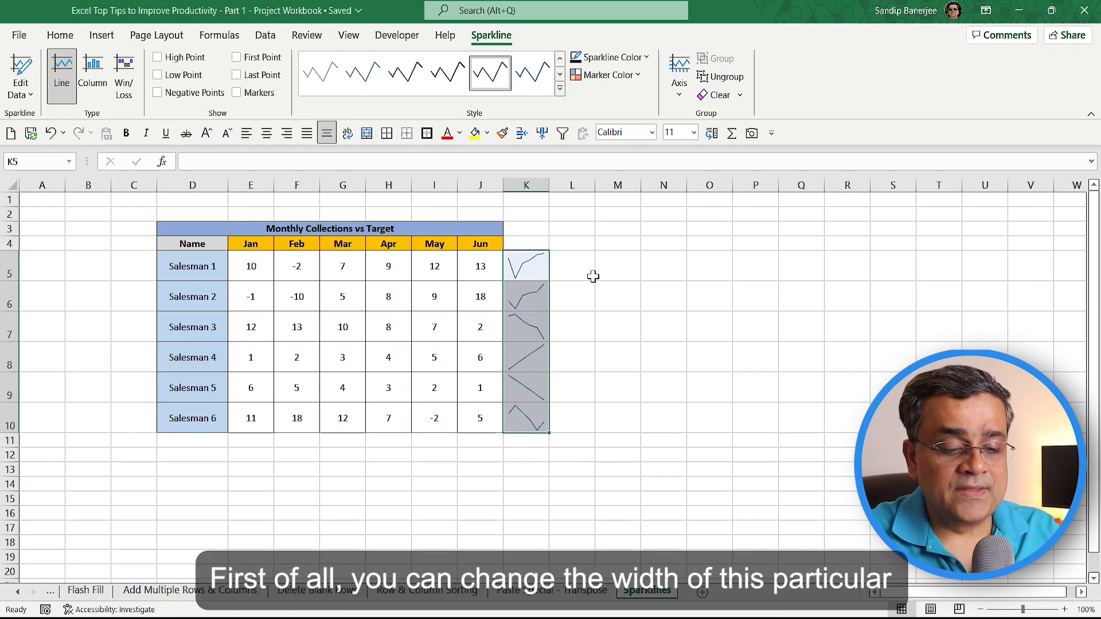
# - Widen column K to roughly three and a half times its width so the sparklines stretch out
pyautogui.moveTo(549, 182); pyautogui.dragTo(666, 190)
pyautogui.click(585, 513)
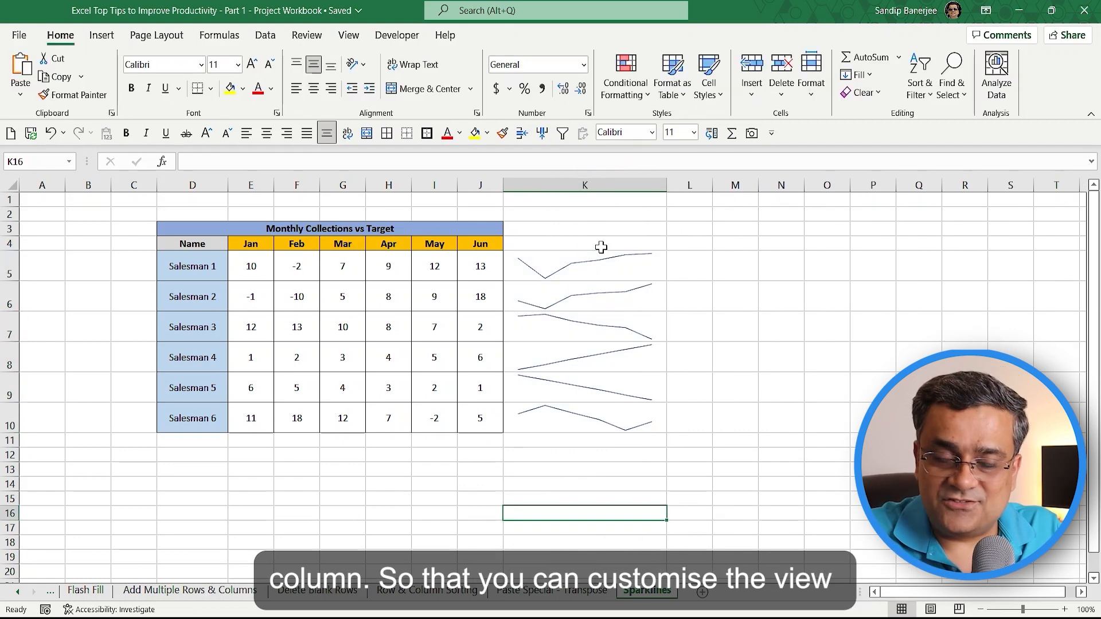
pyautogui.click(599, 229)
# - Try several line styles on the sparklines in K5:K10 and keep the muted blue one
pyautogui.moveTo(592, 258); pyautogui.dragTo(573, 410)
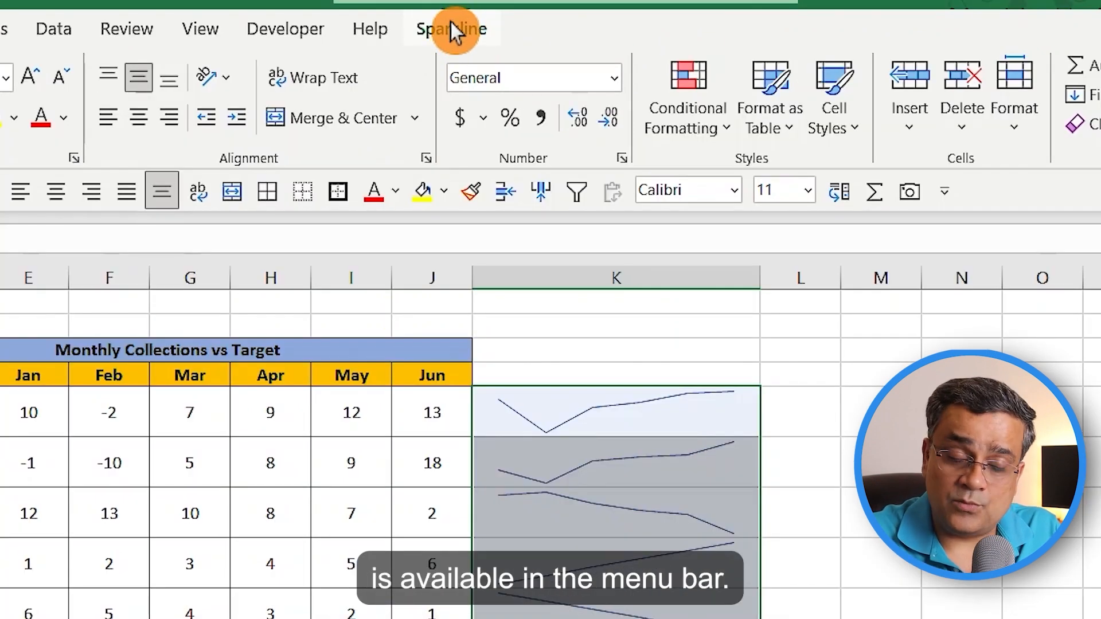
pyautogui.click(454, 24)
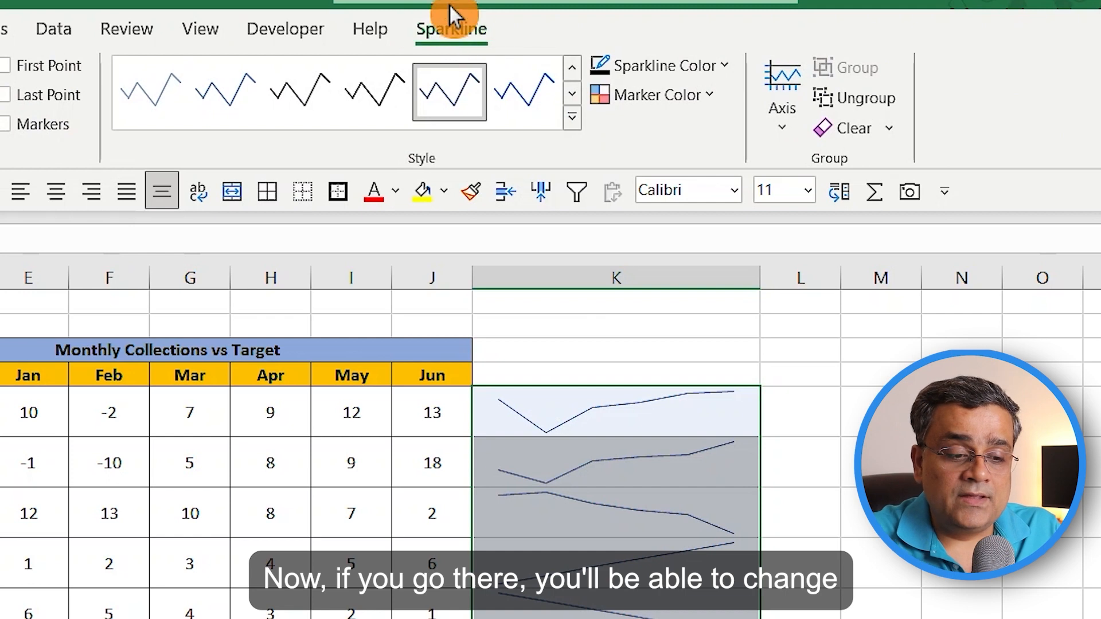
pyautogui.click(375, 99)
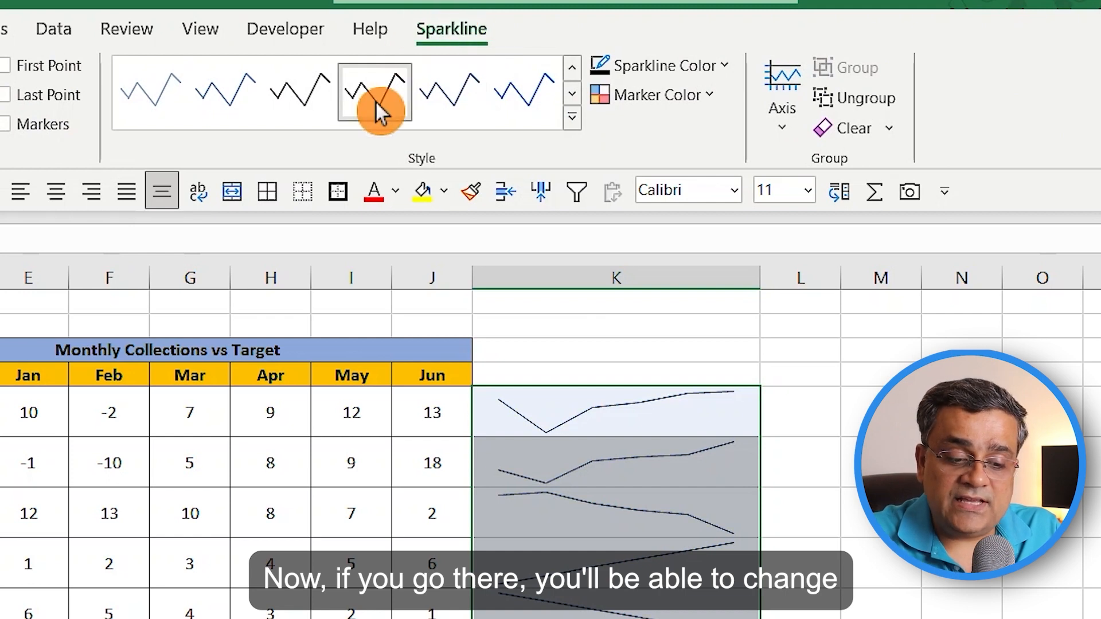
pyautogui.click(277, 86)
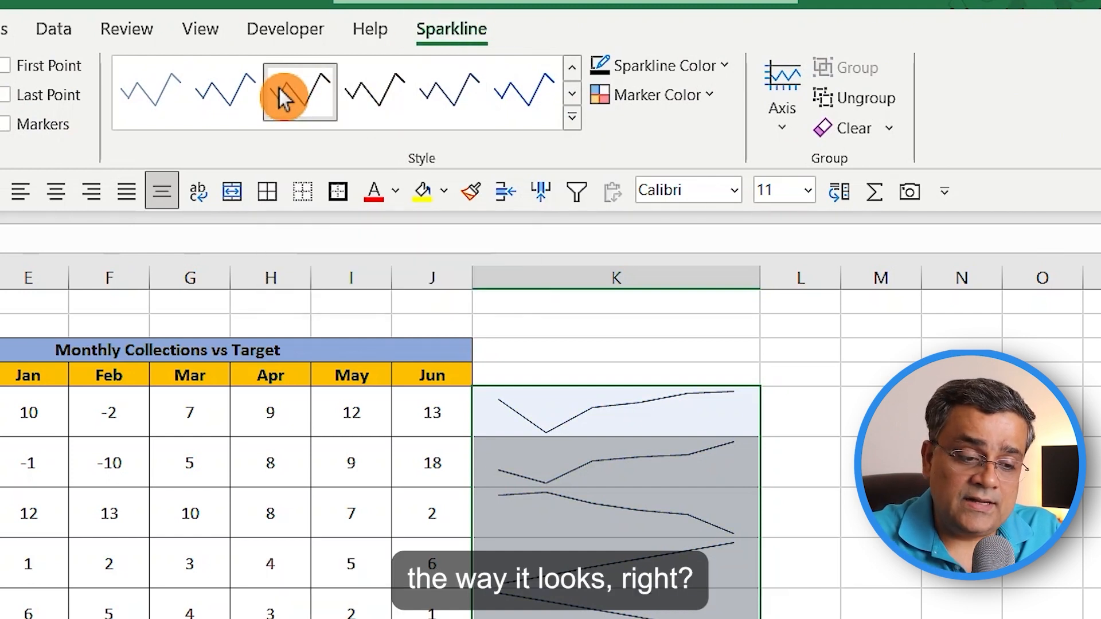
pyautogui.click(216, 85)
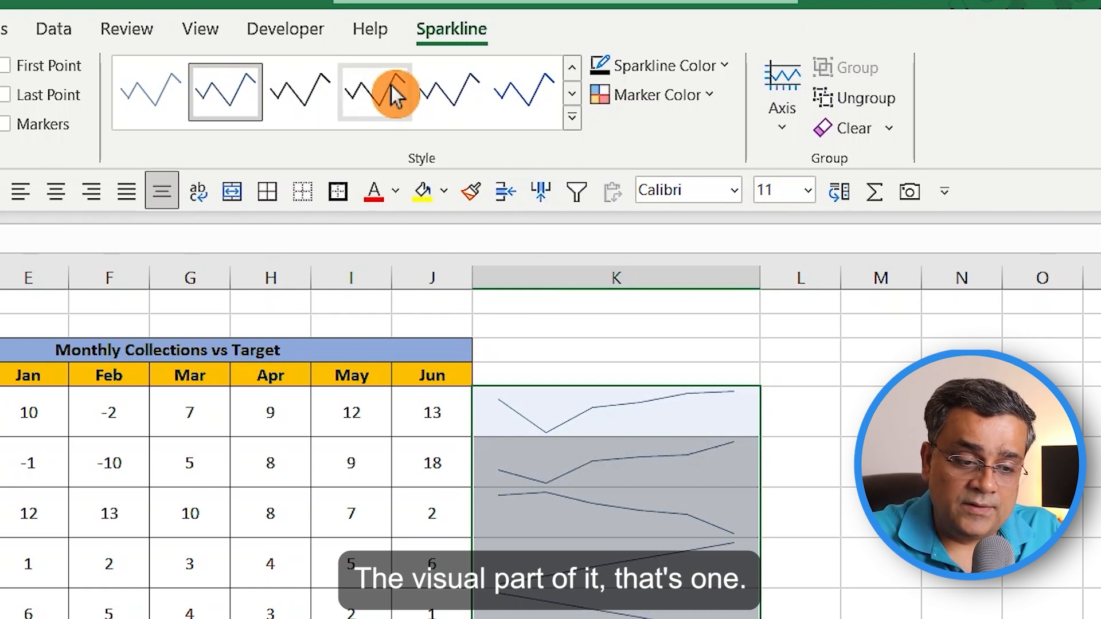
pyautogui.click(572, 117)
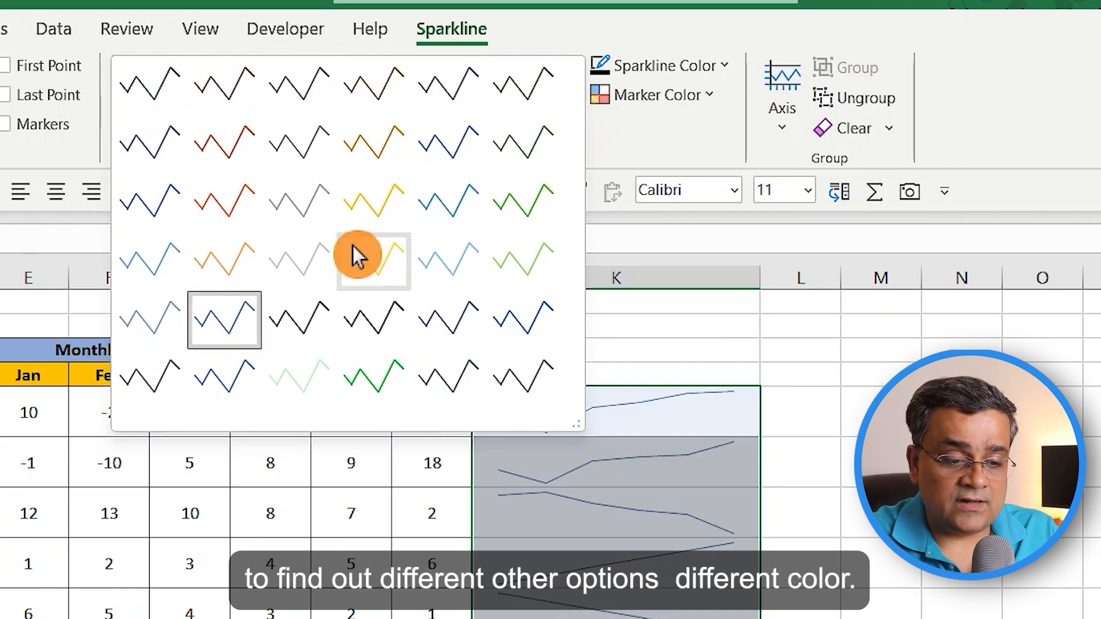
pyautogui.click(549, 20)
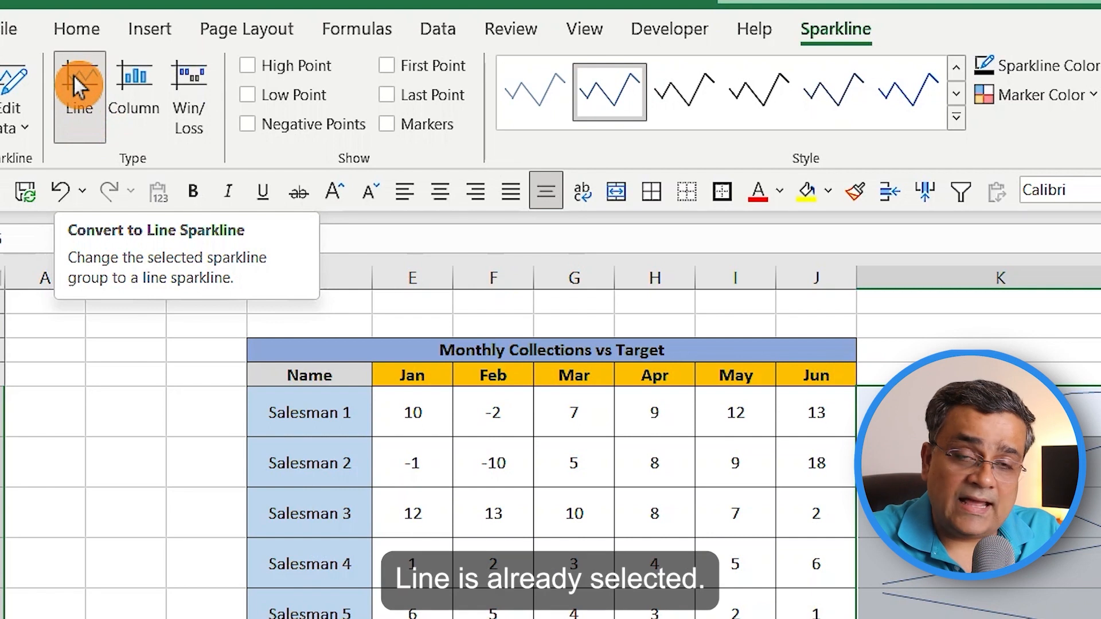
# - Convert the sparklines in K5:K10 to column sparklines and view the available sparkline colors
pyautogui.click(138, 80)
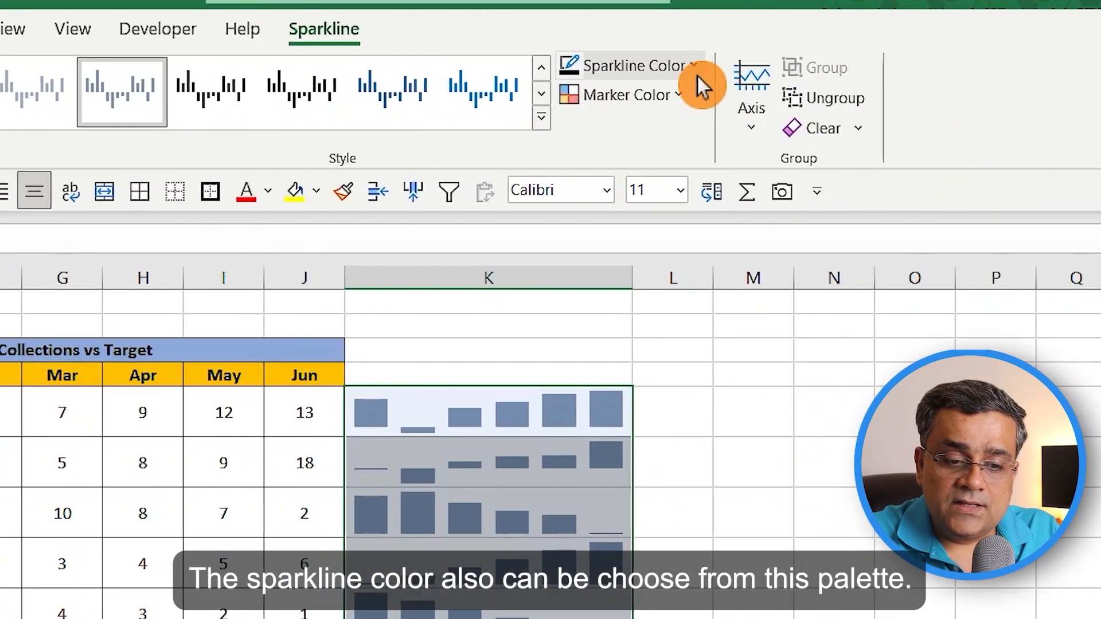
pyautogui.click(656, 63)
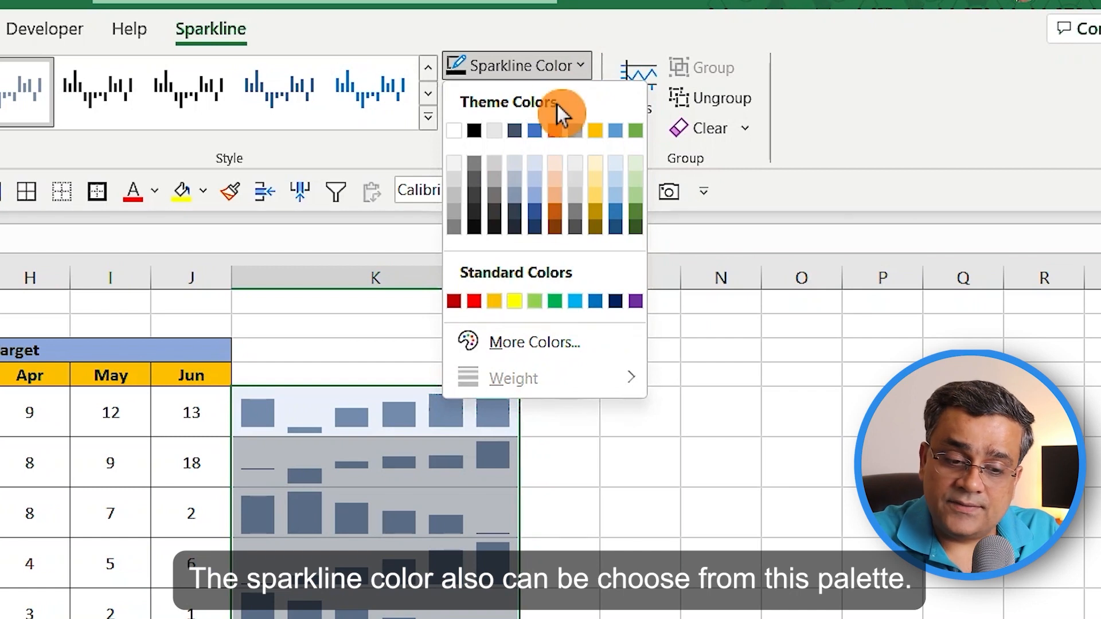
pyautogui.click(576, 61)
# - Set the High Point marker color of the column sparklines to standard red
pyautogui.click(564, 94)
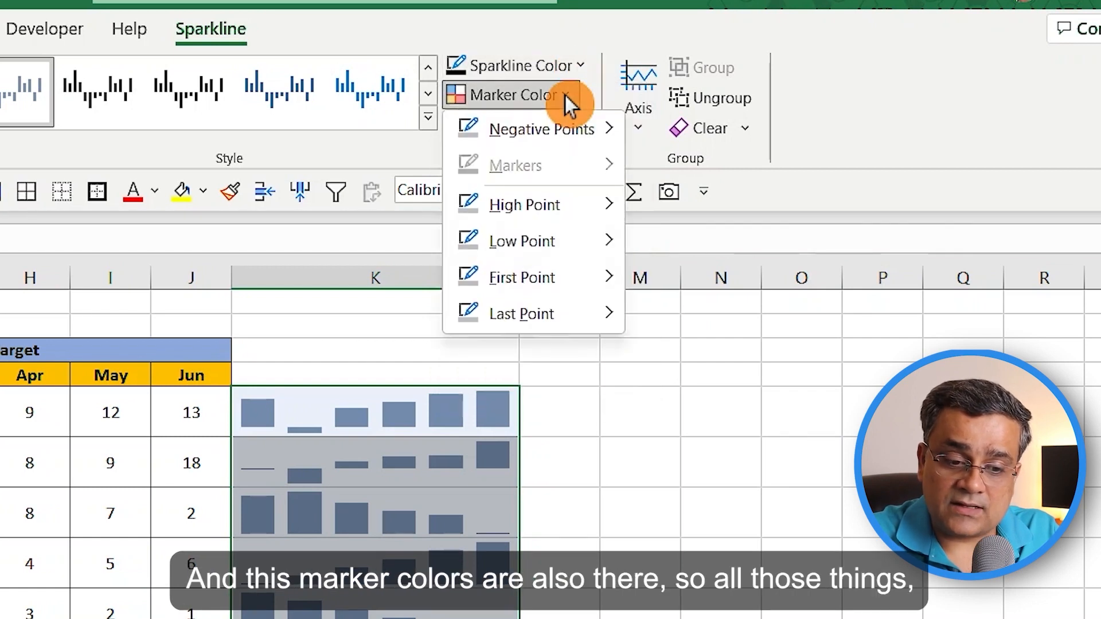
pyautogui.moveTo(546, 198)
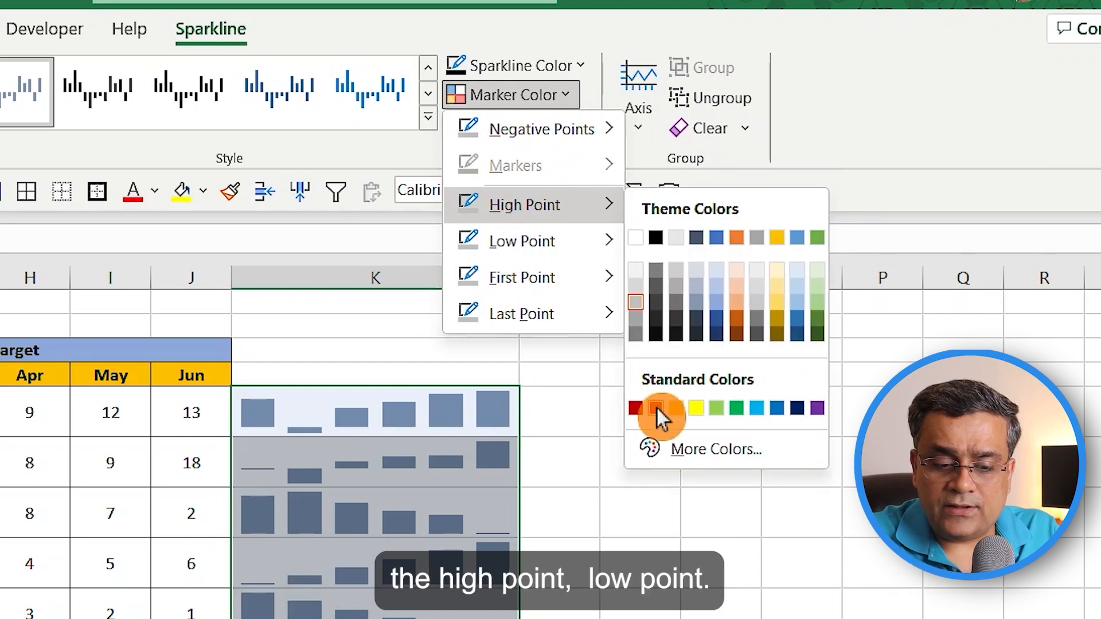
pyautogui.click(656, 407)
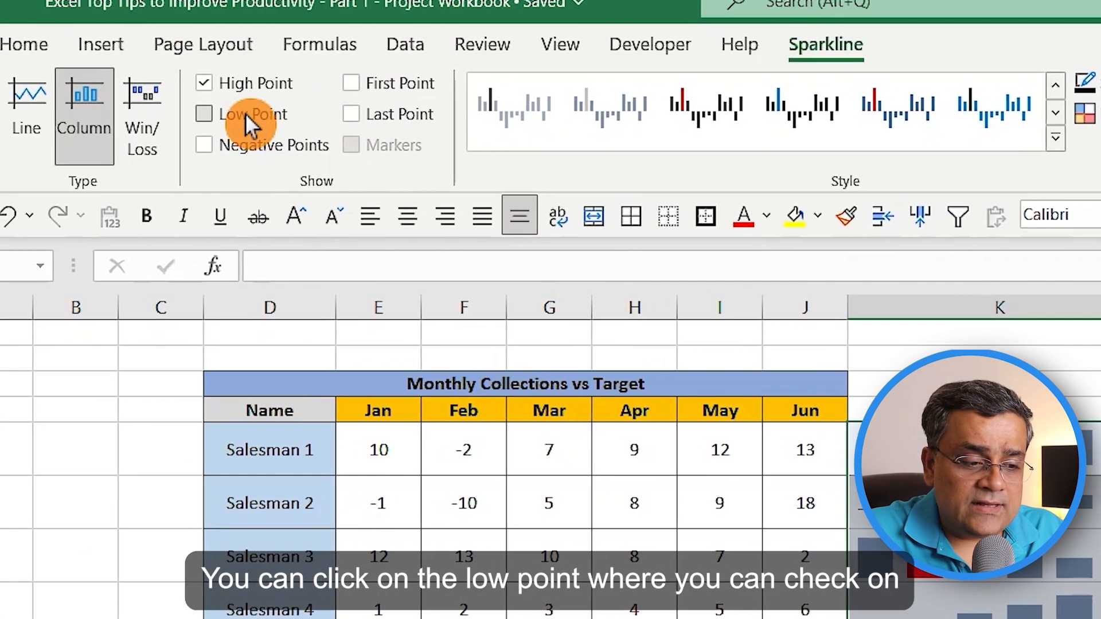
# - Try the Low Point and First Point highlights on the column sparklines and browse the available styles
pyautogui.click(248, 114)
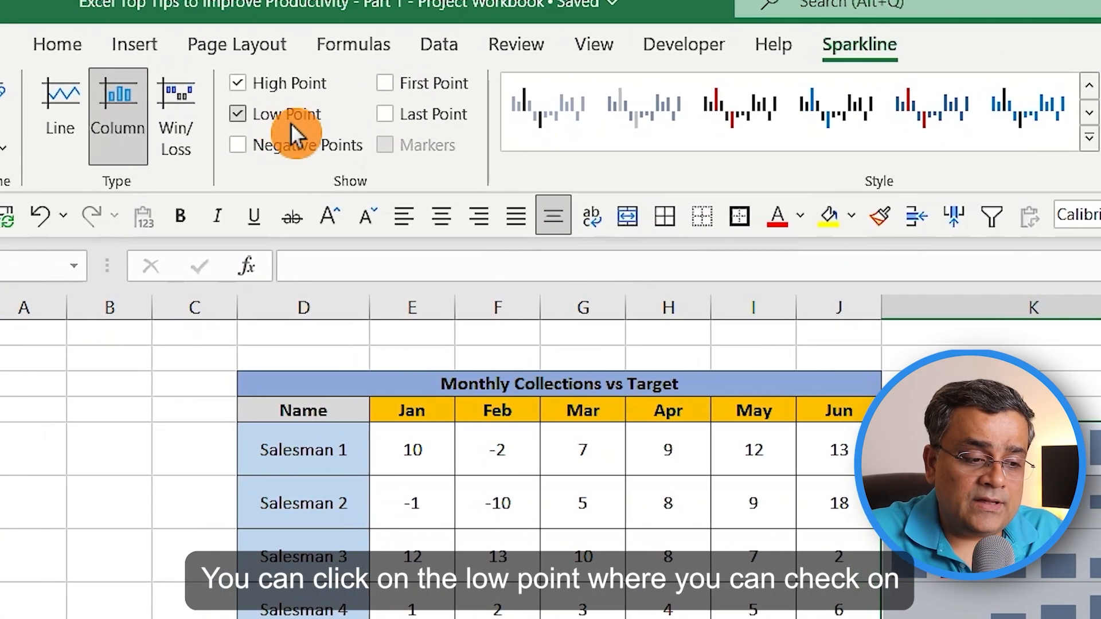
pyautogui.click(423, 86)
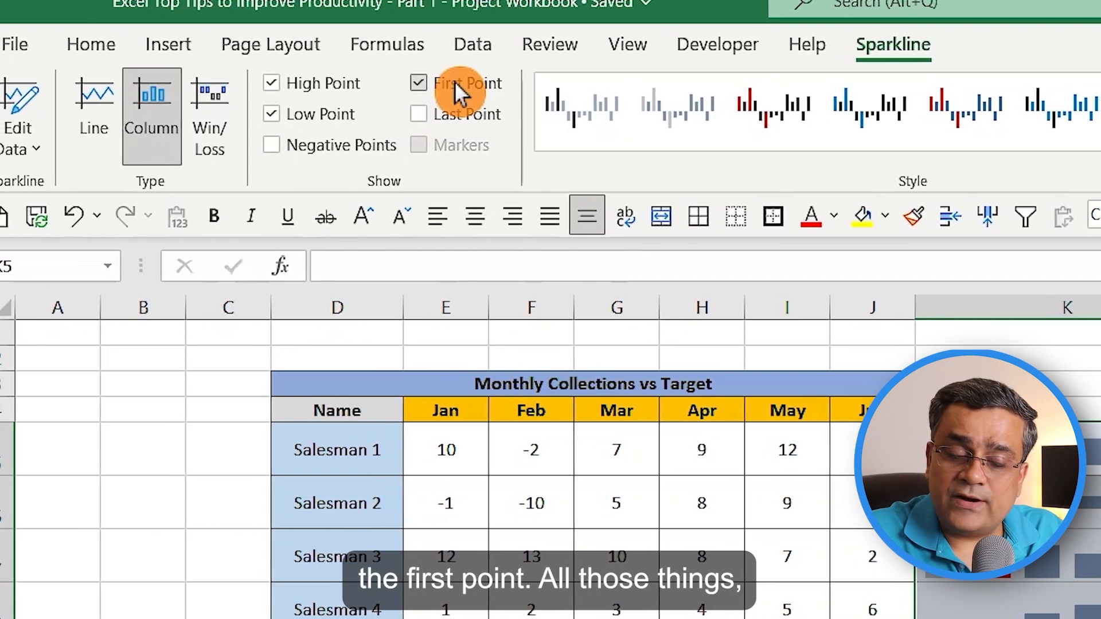
pyautogui.click(453, 83)
pyautogui.click(331, 115)
pyautogui.click(1039, 143)
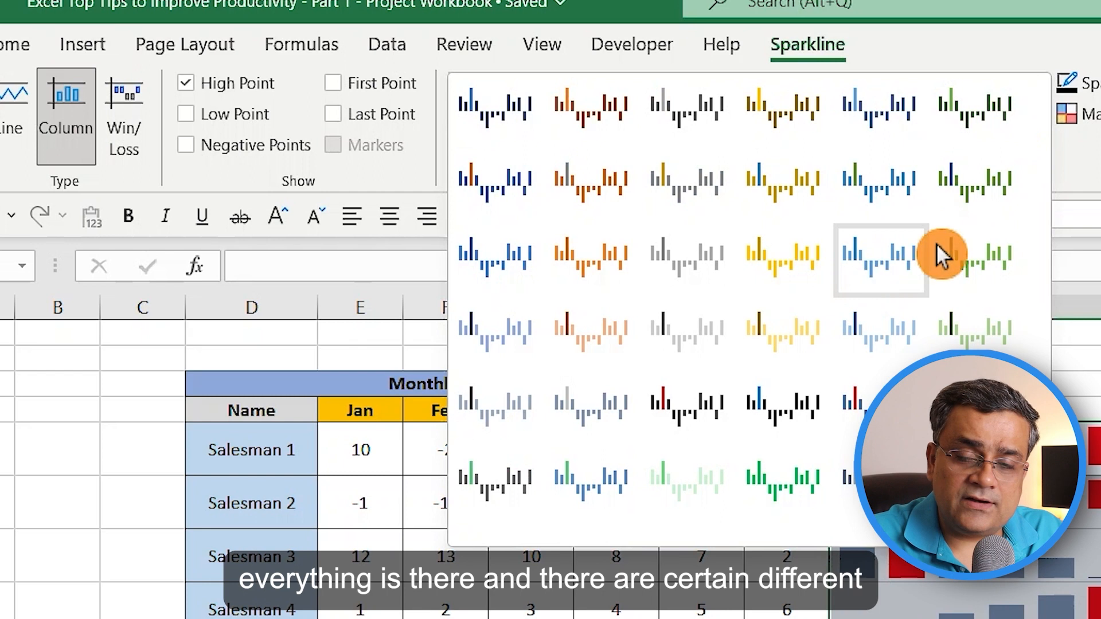
pyautogui.press('Escape')
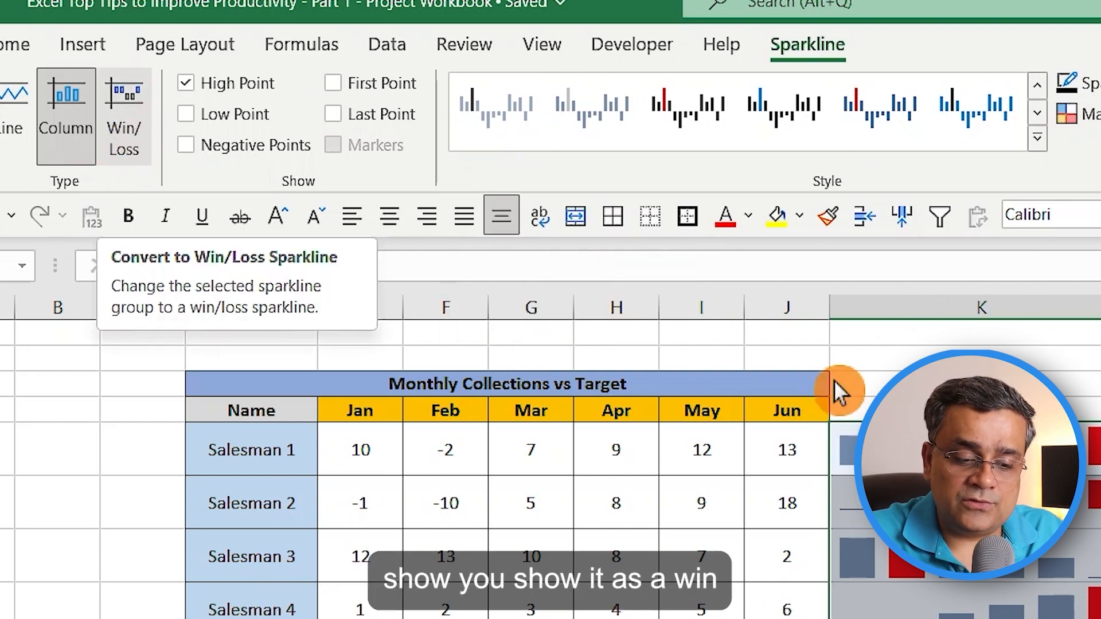
# - Convert the sparkline group in K5:K10 to Win/Loss sparklines
pyautogui.click(55, 138)
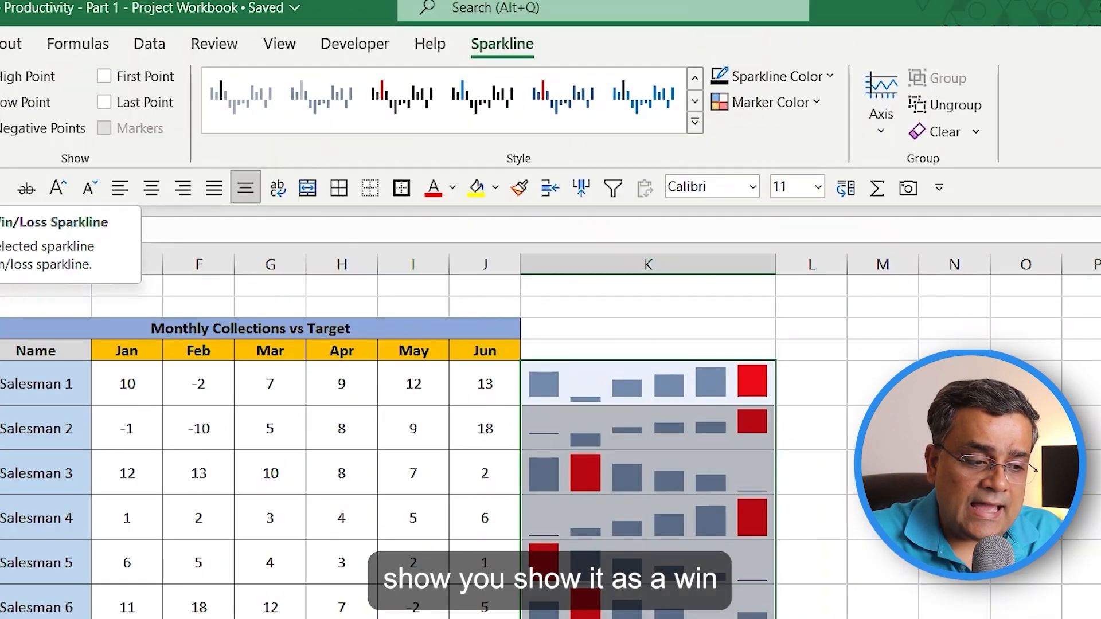
pyautogui.click(0, 101)
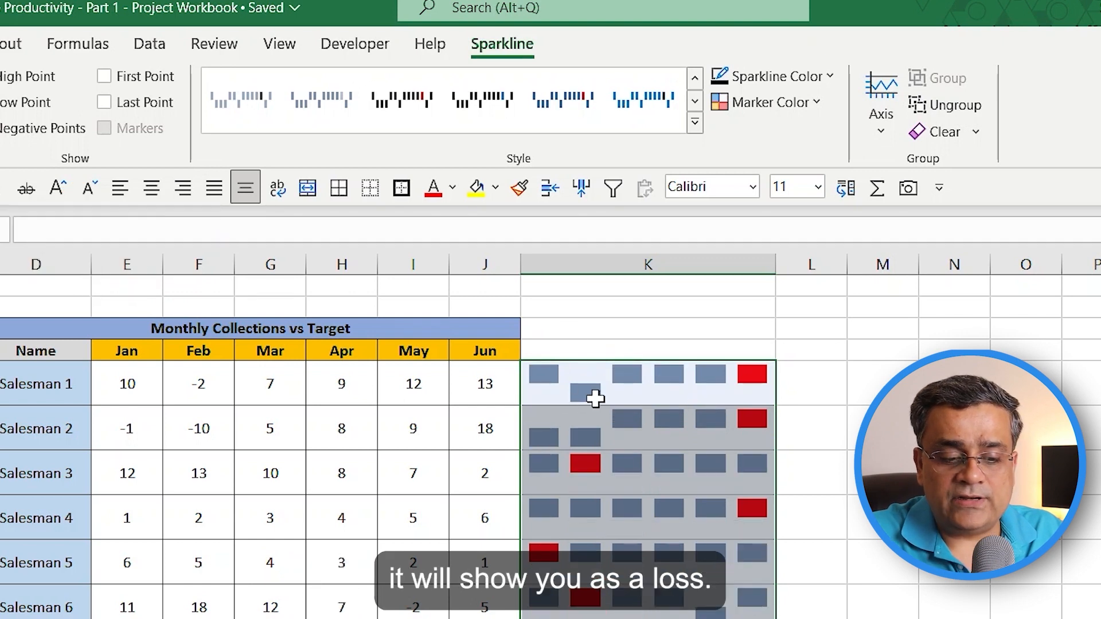